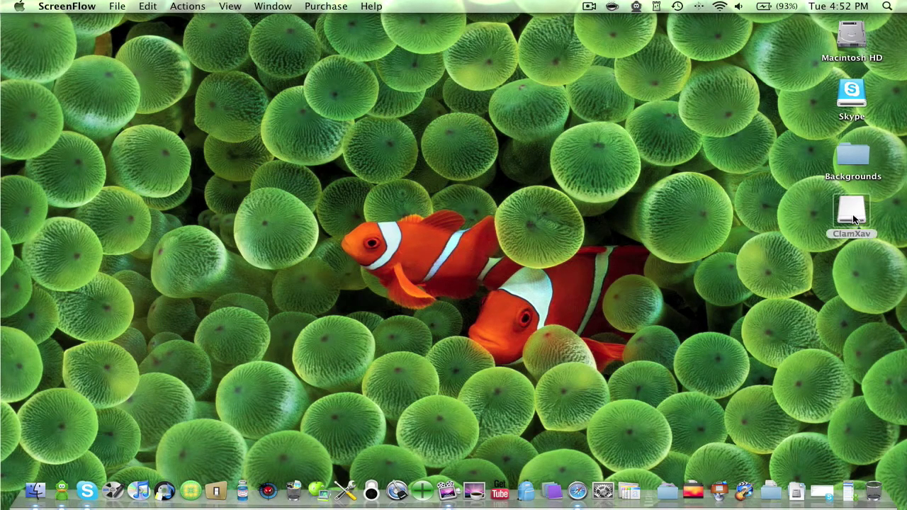
Step: Eject the ClamXav disk image by dragging it to the Trash
drag(852, 214, 876, 501)
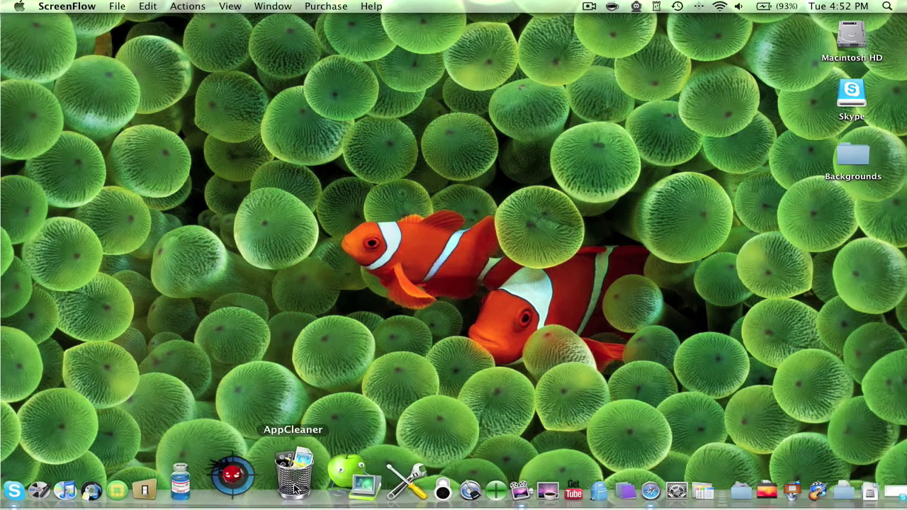
Step: Use AppCleaner's Widgets list to find and delete App Update.wdgt with its preference plist
click(293, 490)
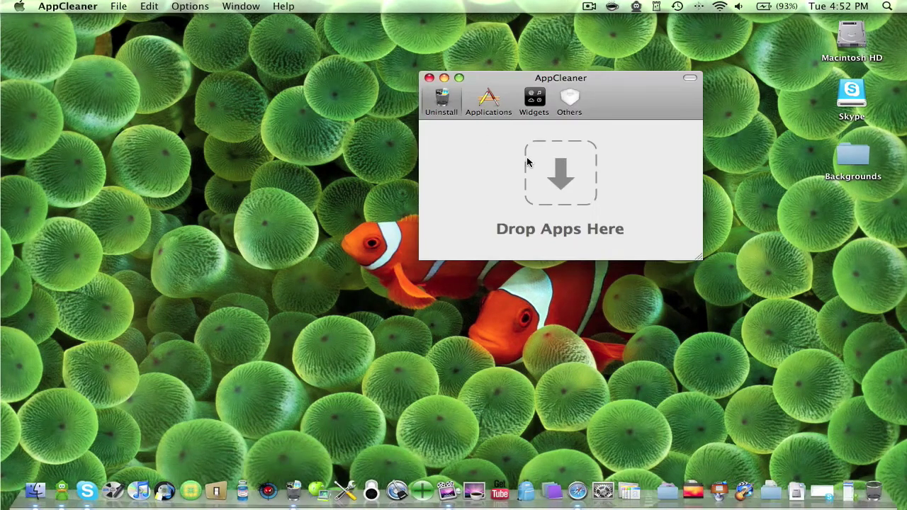
click(501, 103)
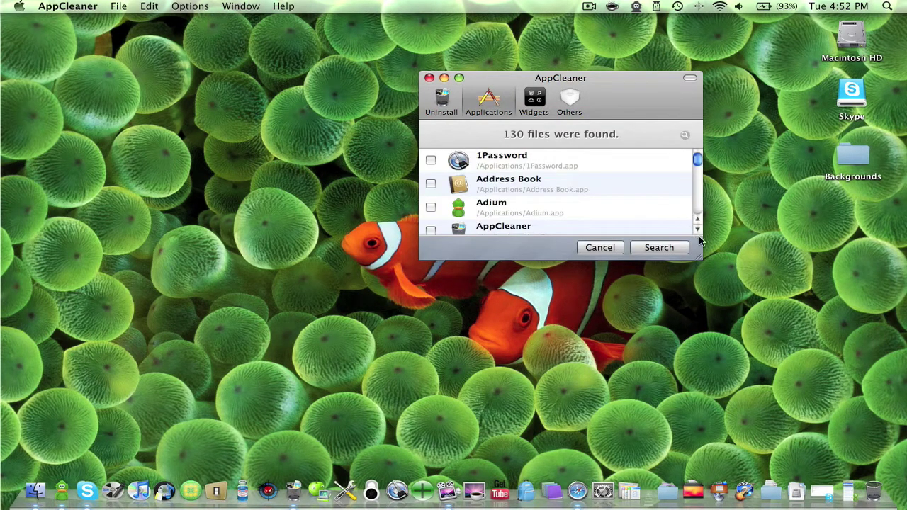
scroll(698, 234, down, 12)
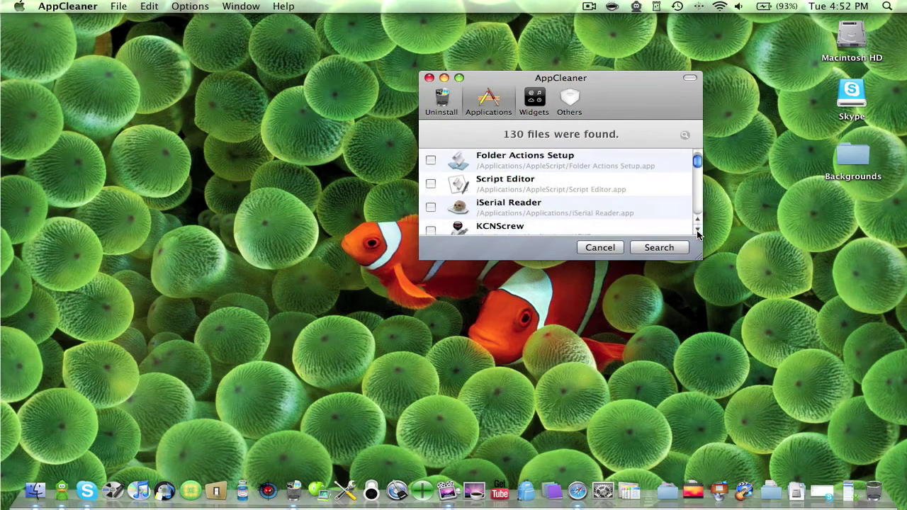
click(535, 96)
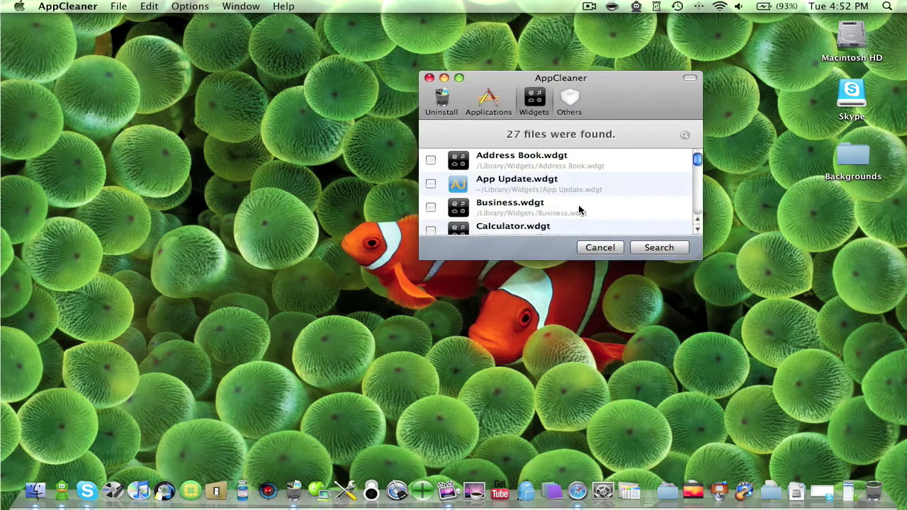
click(431, 184)
click(643, 253)
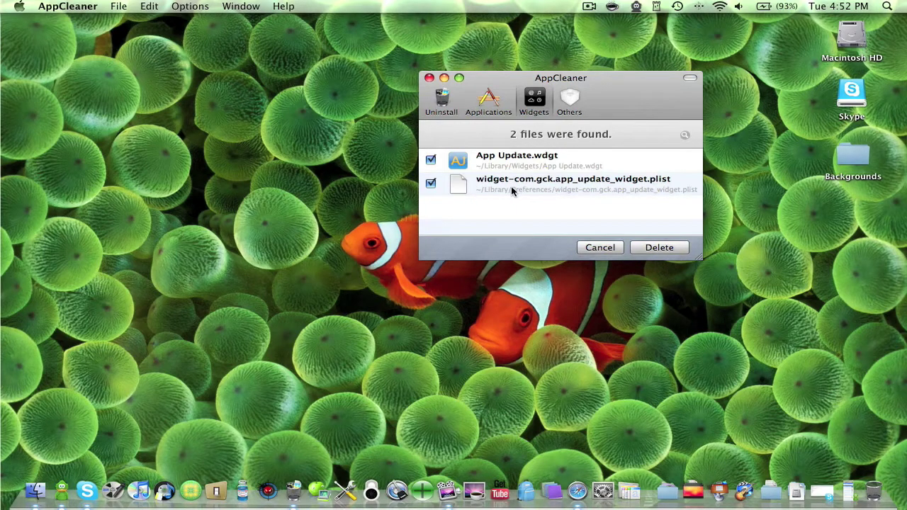
click(665, 254)
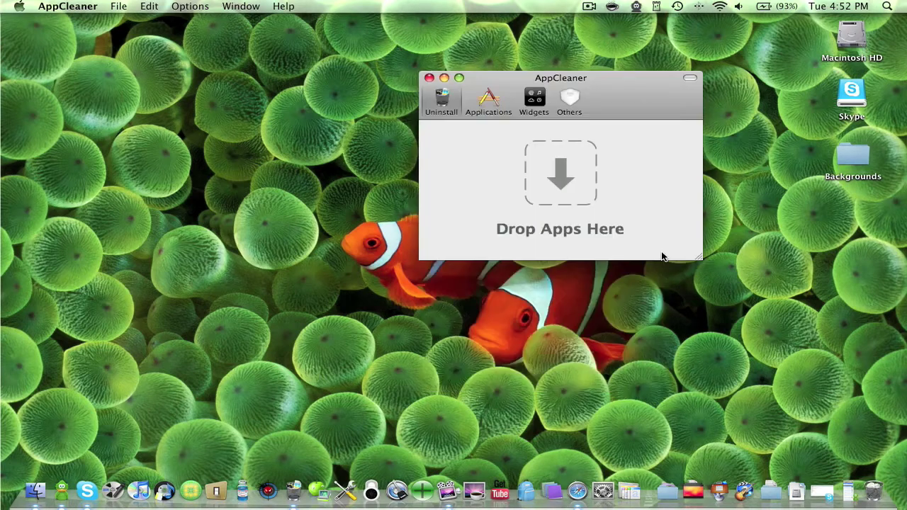
click(535, 101)
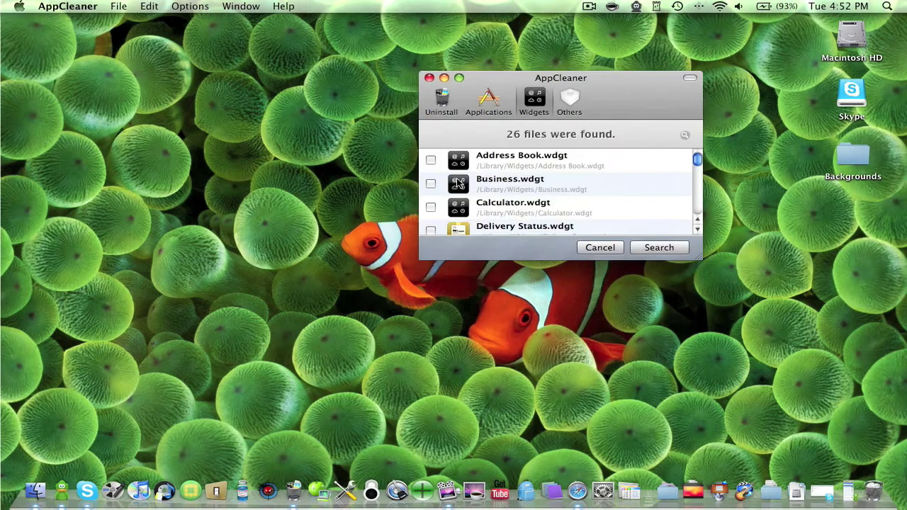
scroll(485, 182, down, 5)
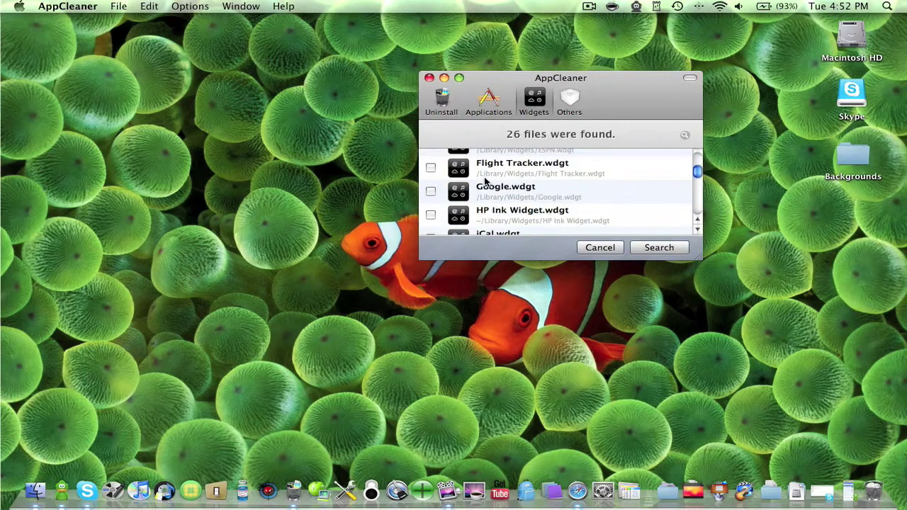
scroll(485, 181, down, 10)
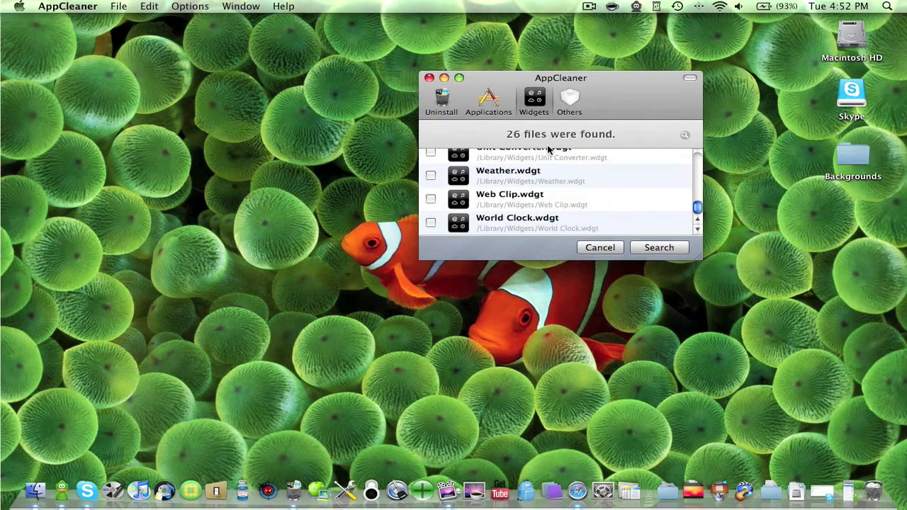
click(566, 101)
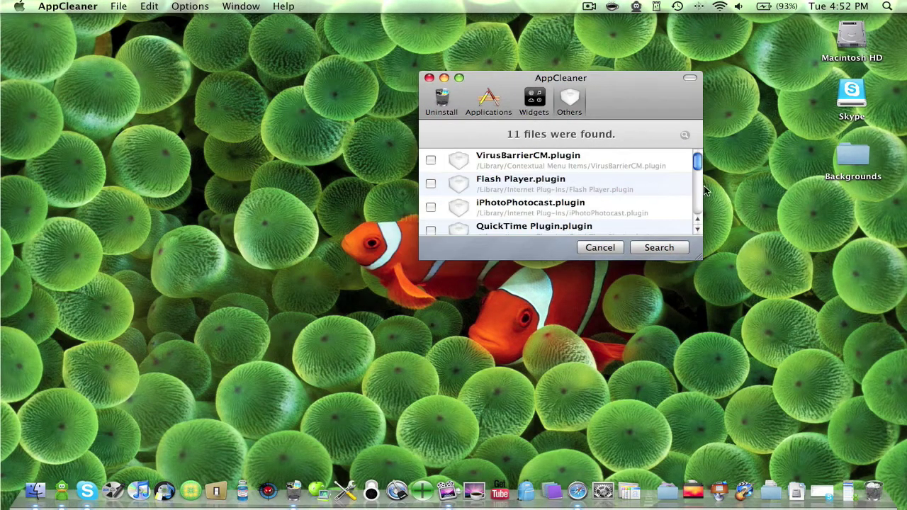
mouse_move(698, 167)
mouse_down()
mouse_move(706, 230)
mouse_move(705, 163)
mouse_up()
click(440, 99)
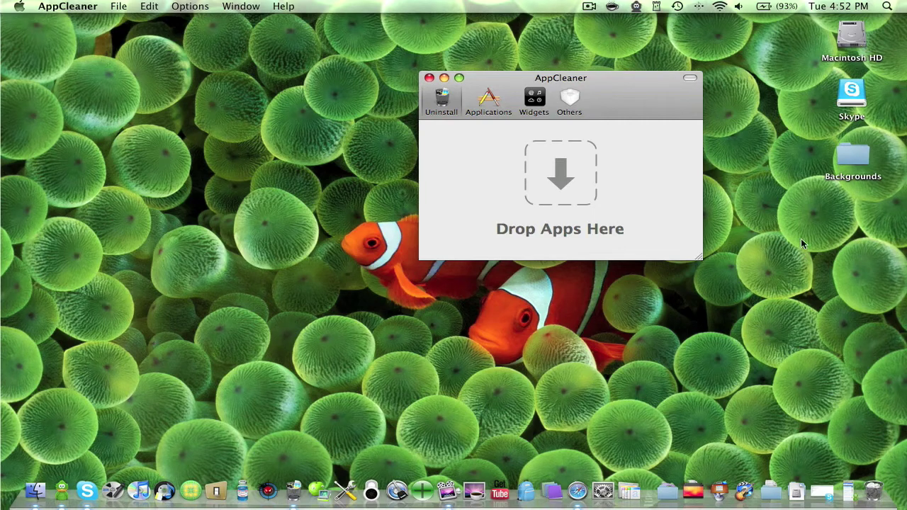
Step: Open Macintosh HD's Applications folder in a window placed below AppCleaner
double_click(851, 36)
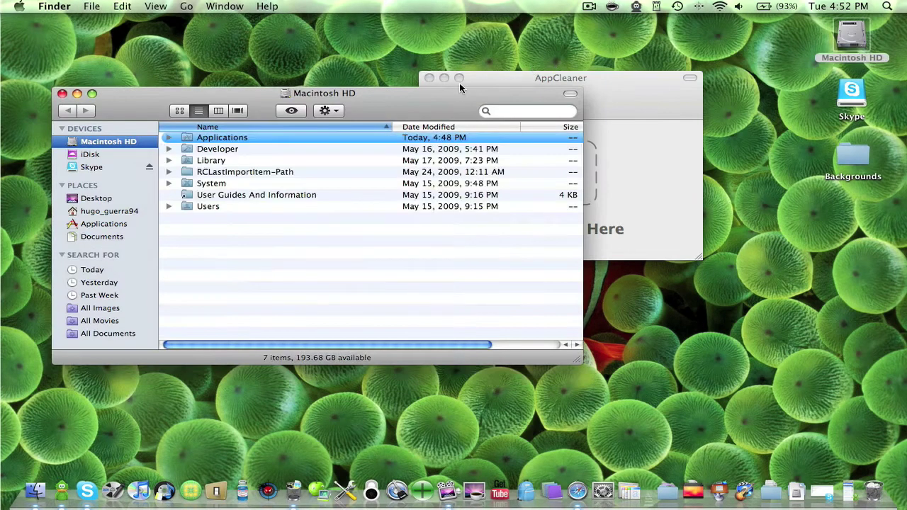
click(459, 83)
drag(336, 99, 418, 228)
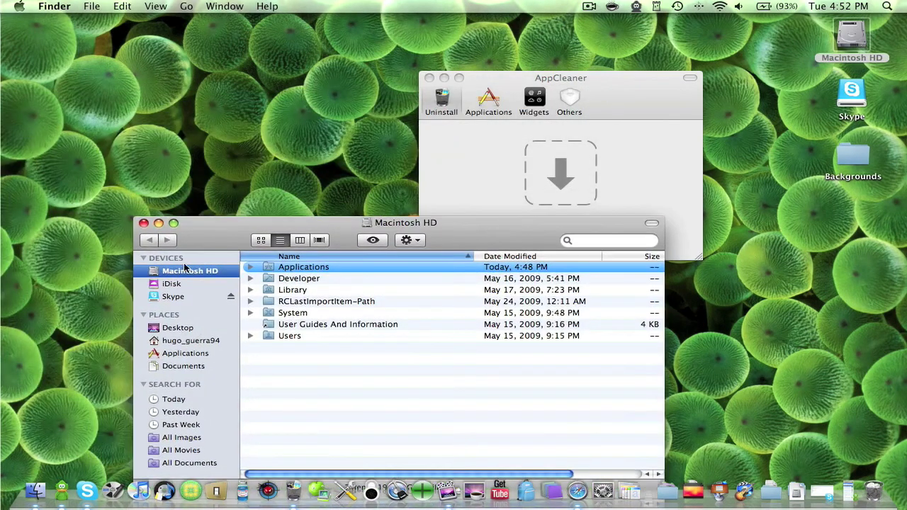
click(194, 355)
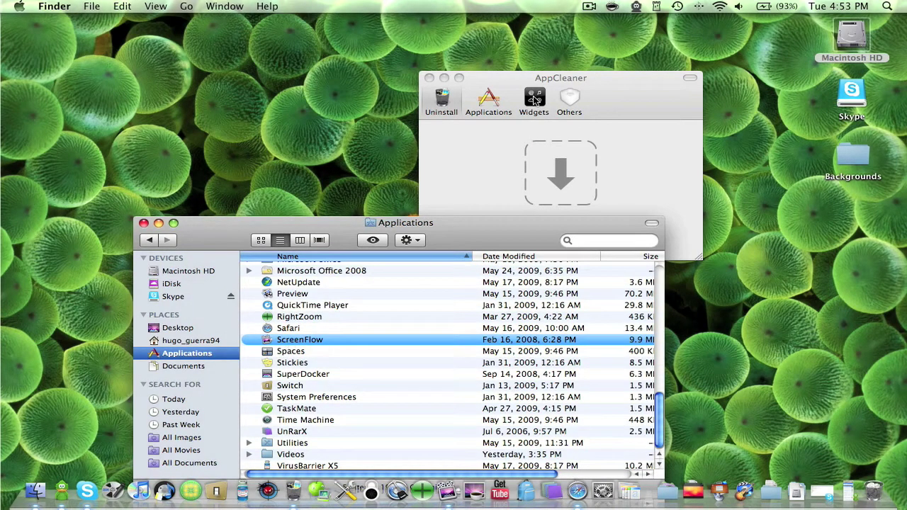
Step: Drop ScreenFlow onto AppCleaner and dismiss the protected-application warning
drag(270, 345, 492, 151)
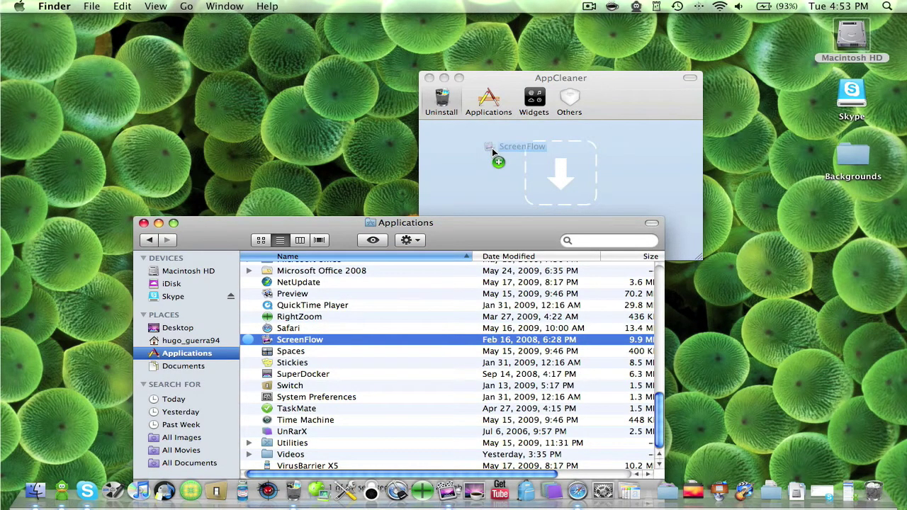
drag(491, 148, 492, 148)
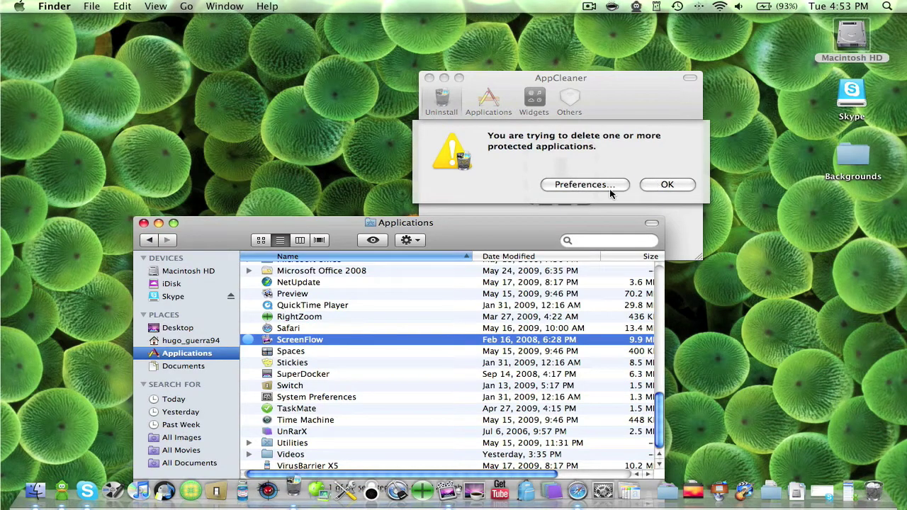
click(652, 186)
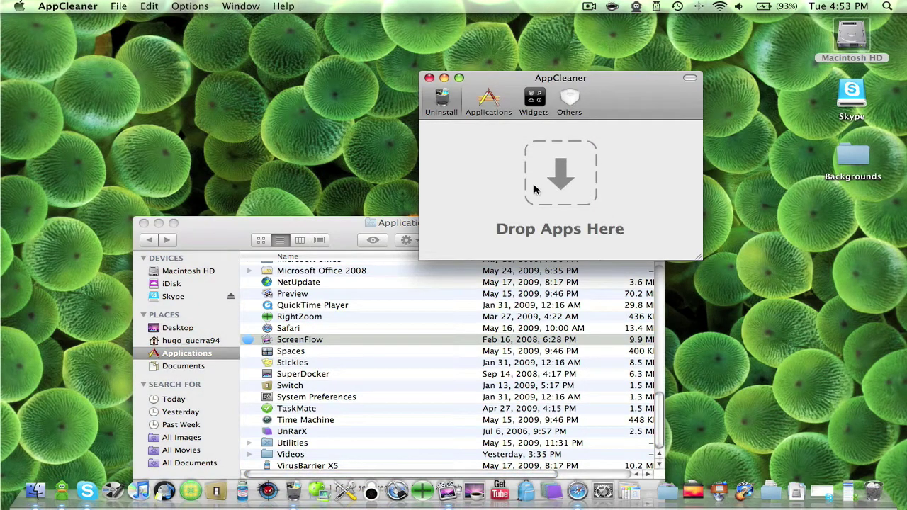
Step: Send RightZoom to AppCleaner, cancel its removal, and close the Applications folder
click(268, 320)
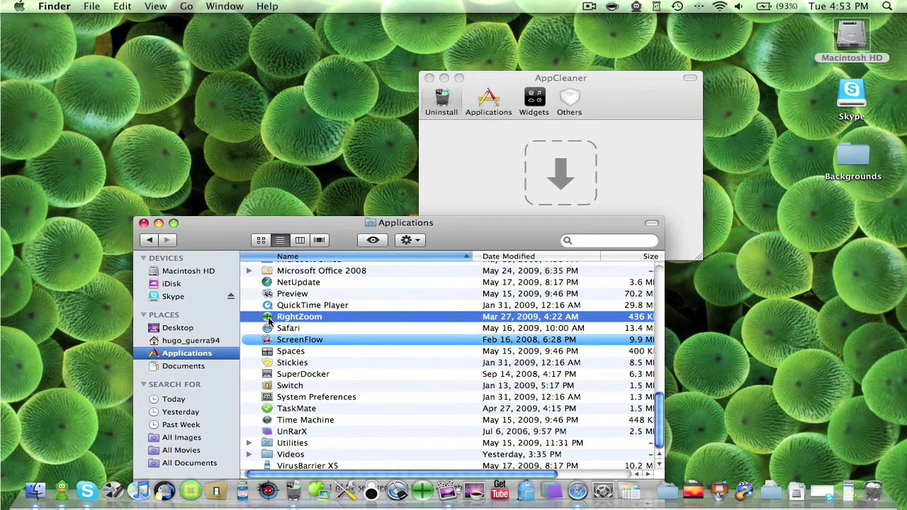
drag(268, 320, 488, 167)
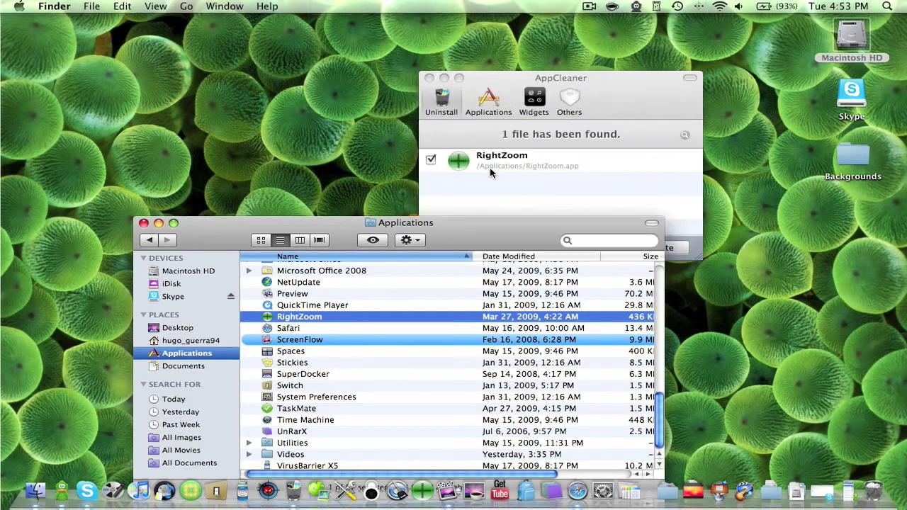
click(599, 94)
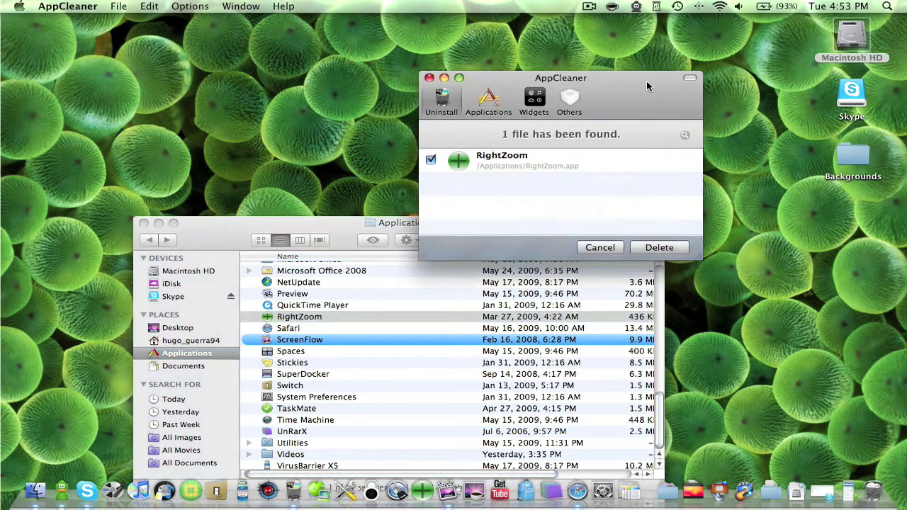
click(600, 247)
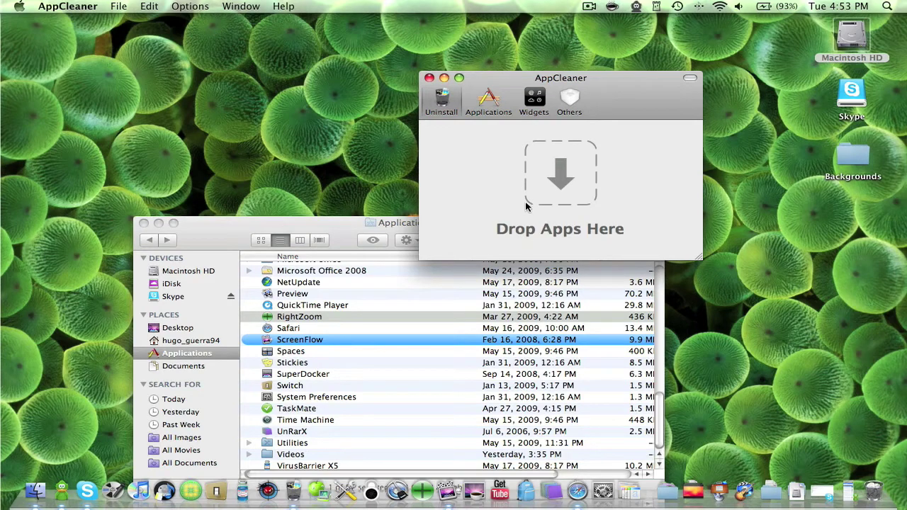
click(232, 225)
click(144, 223)
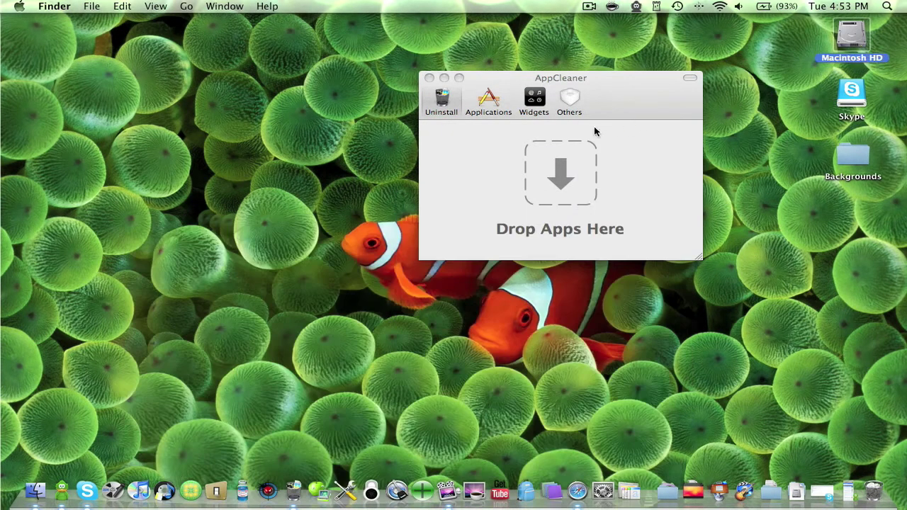
Step: Scroll through AppCleaner's installed applications list, then close its window
click(497, 107)
click(497, 108)
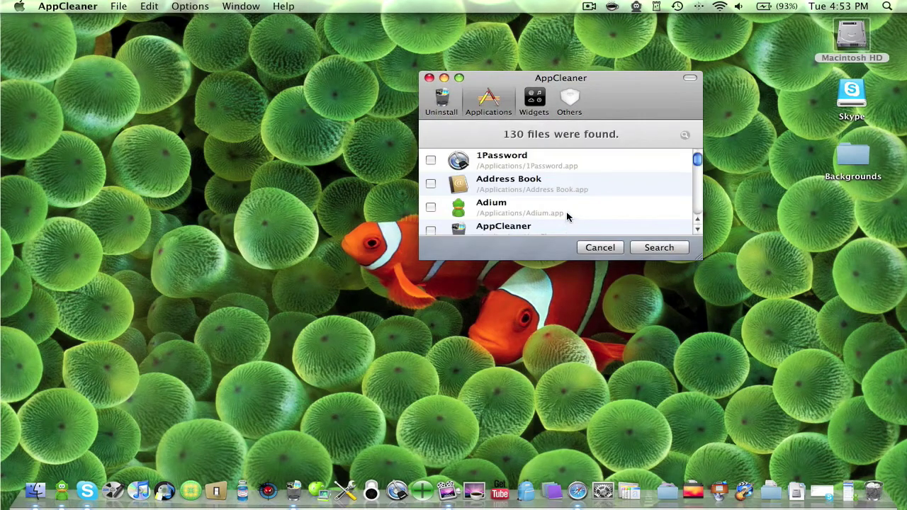
scroll(566, 220, down, 5)
scroll(567, 219, down, 15)
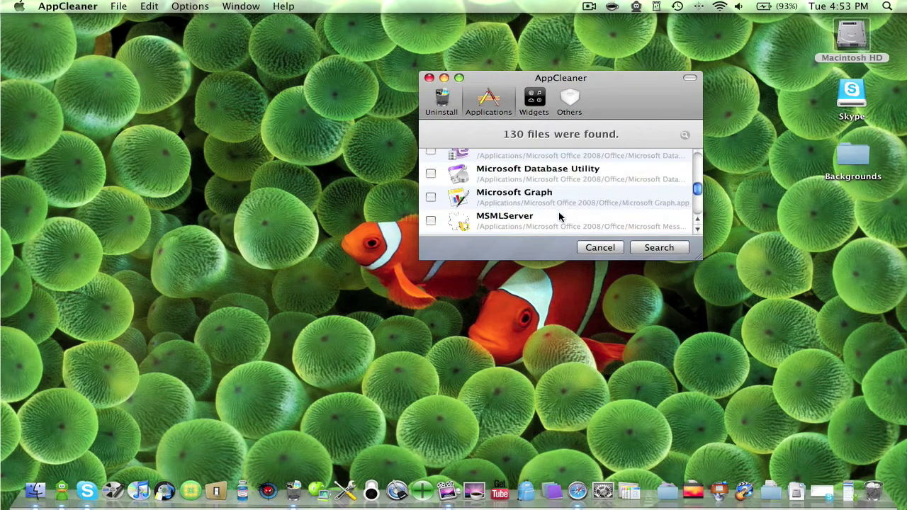
click(430, 78)
click(488, 297)
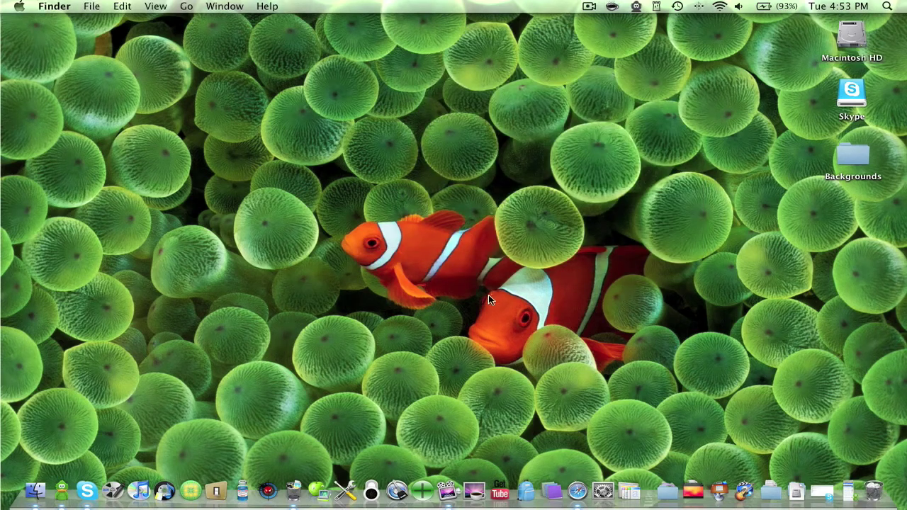
right_click(290, 473)
Step: Quit AppCleaner and open Apple's Downloads page in Safari
click(304, 426)
click(576, 489)
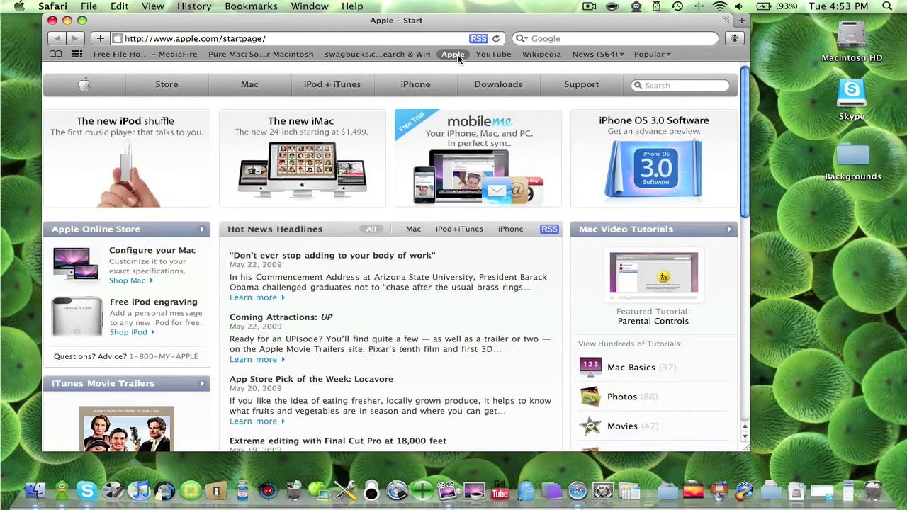
click(498, 84)
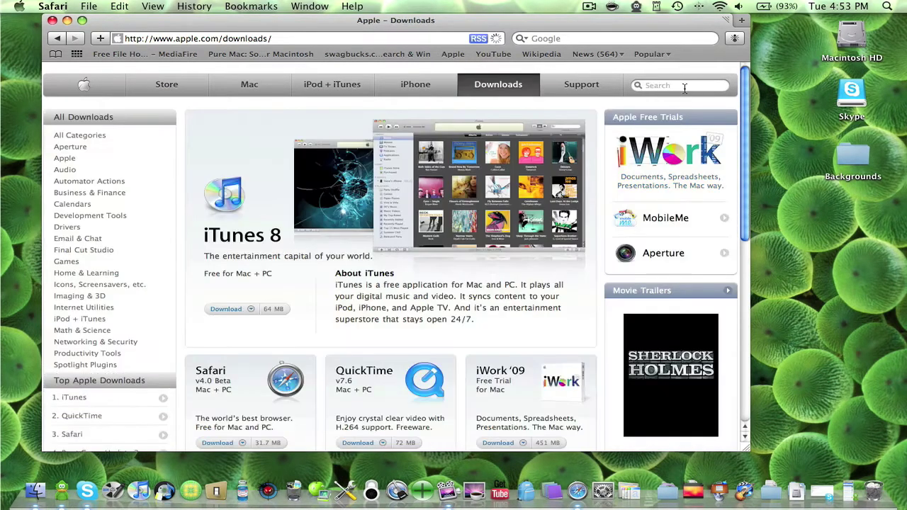
Step: Search the Apple site for 'appcleaner'
click(684, 86)
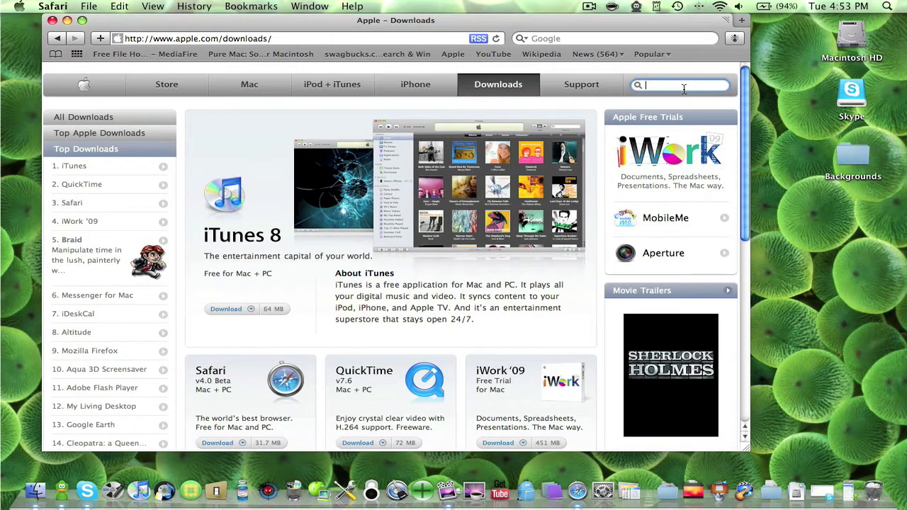
text(app)
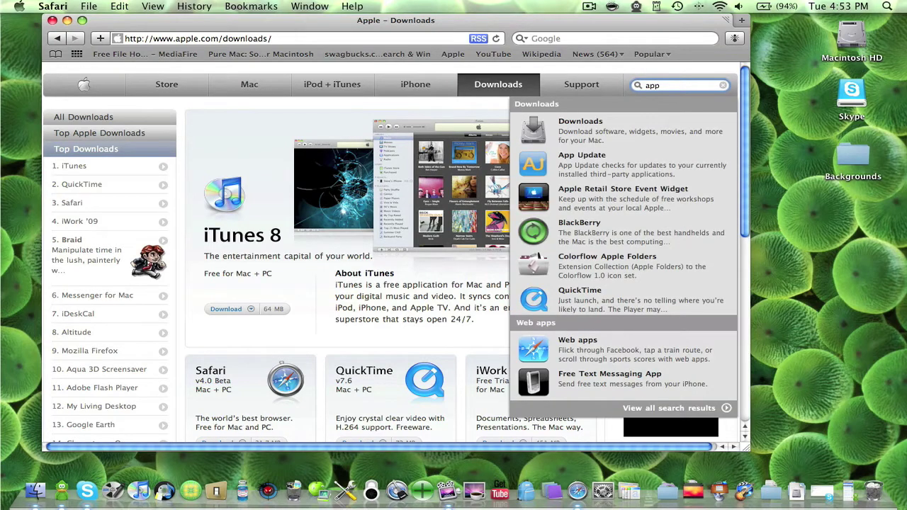
text(cleaner)
key(Return)
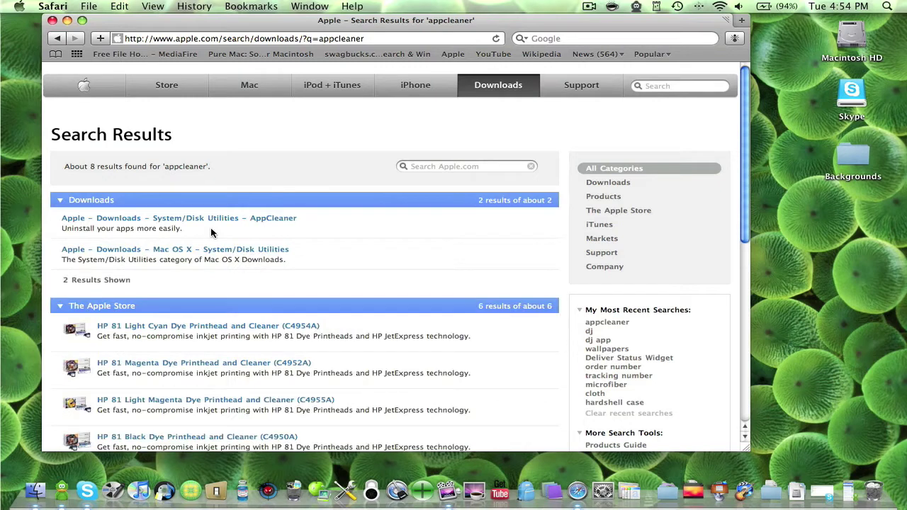
Step: Review the AppCleaner 1.2.1 page's Download Details, then close the Safari window
click(228, 221)
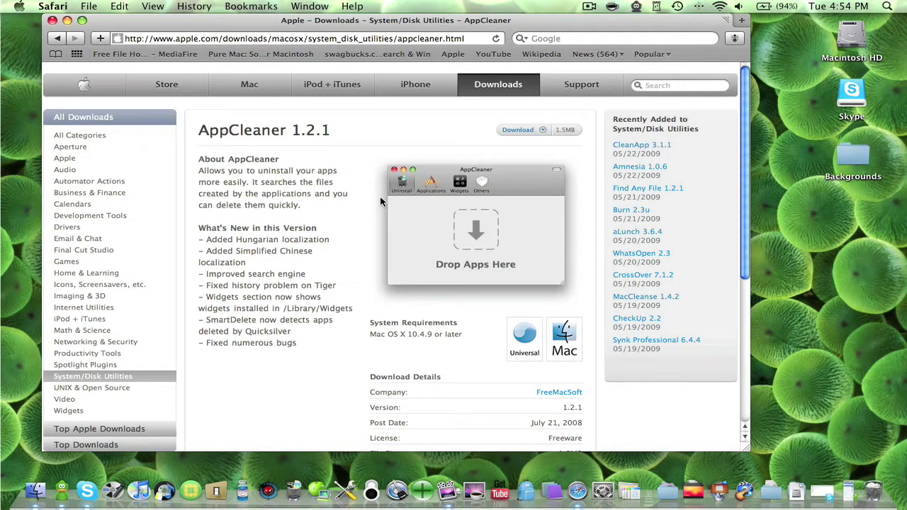
scroll(381, 197, down, 5)
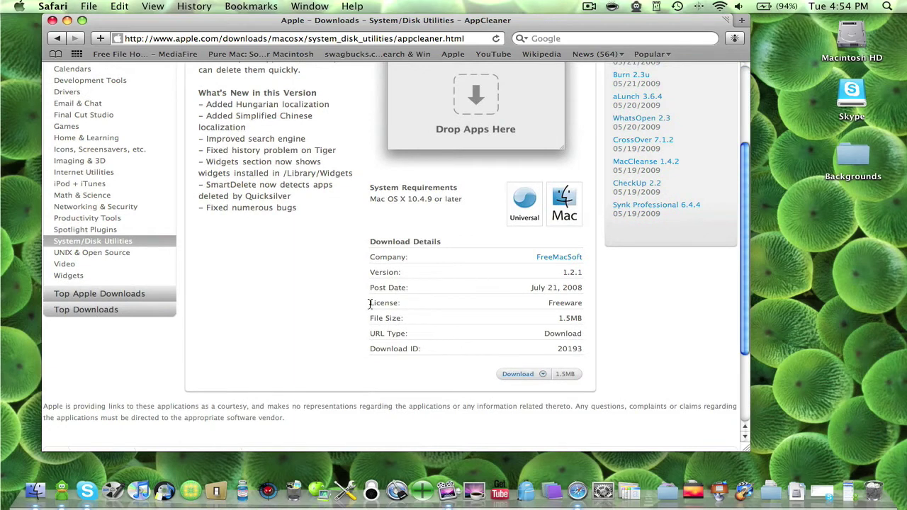
drag(369, 305, 549, 304)
click(574, 304)
scroll(391, 326, up, 5)
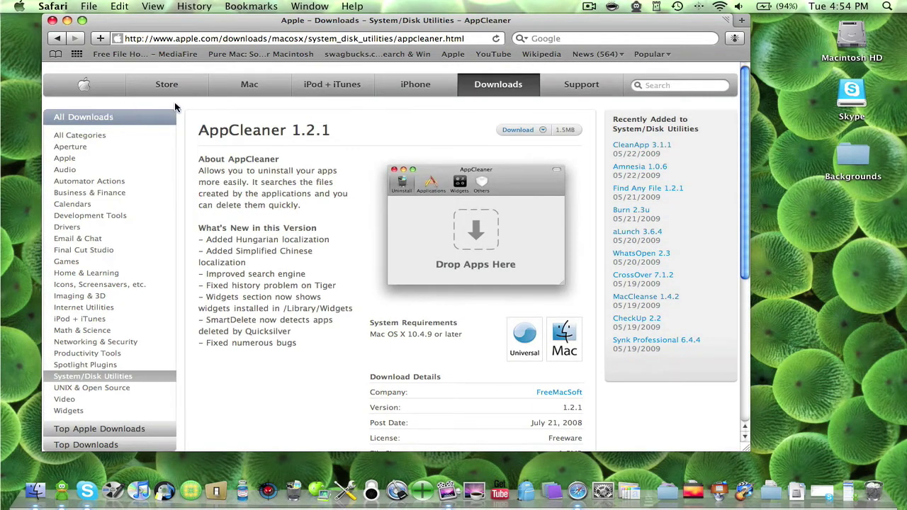
click(52, 21)
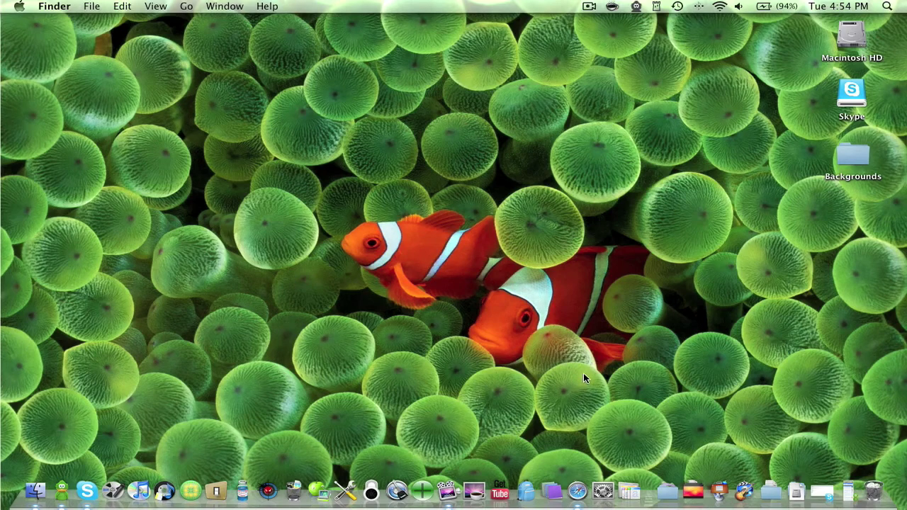
Step: Empty the Trash from the Dock, continuing past the Info.plist in-use alert
right_click(876, 489)
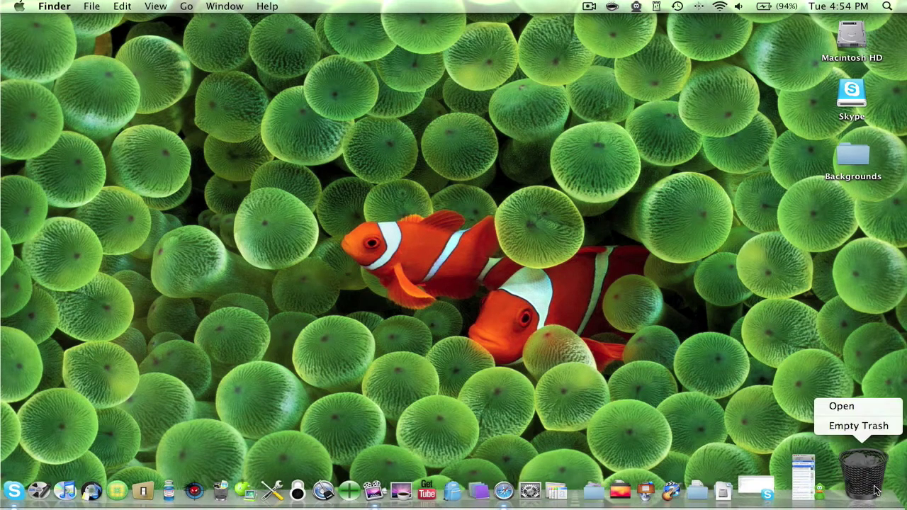
click(858, 426)
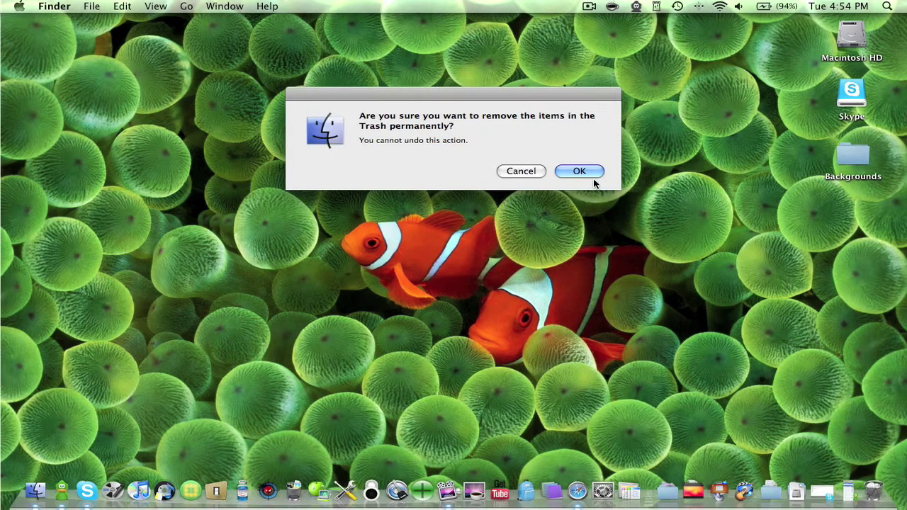
click(565, 174)
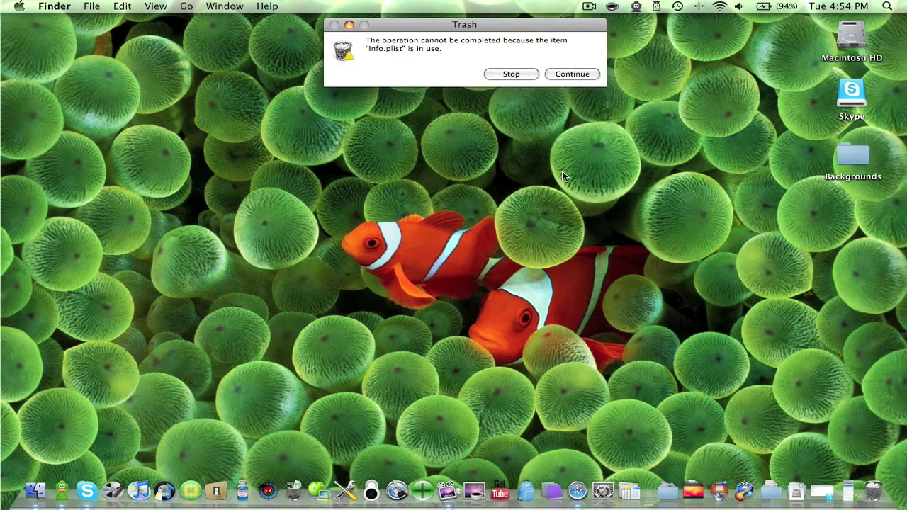
click(574, 72)
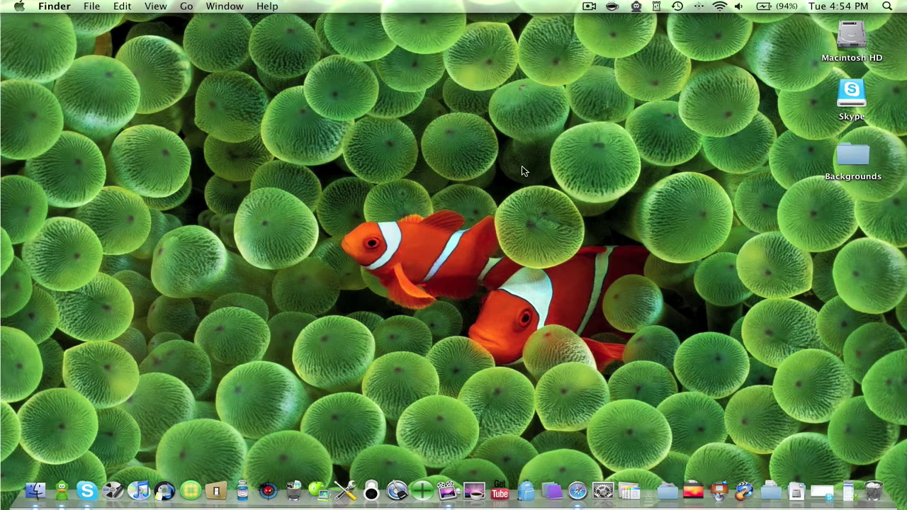